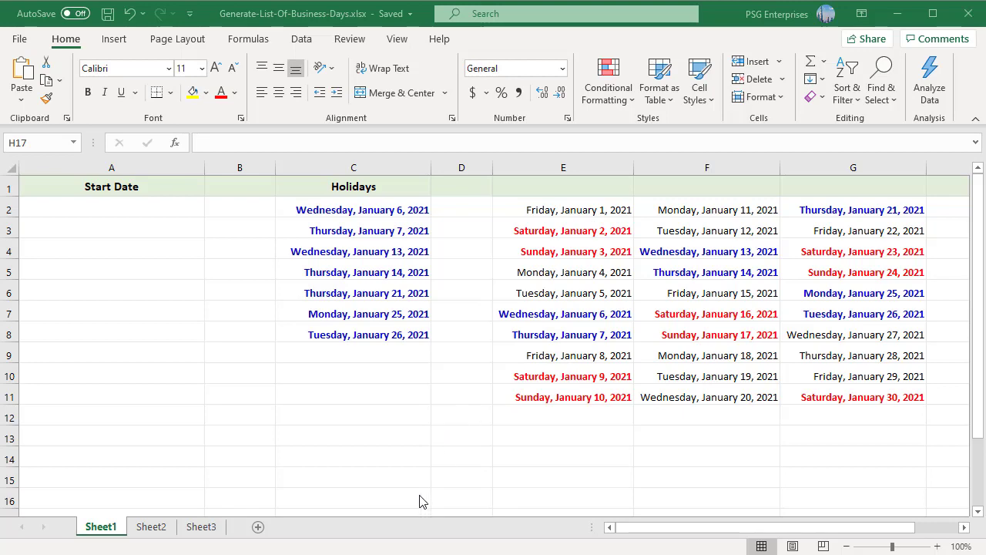
Format all of column A with the long date style 'Wednesday, March 14, 2012'
{"action": "left_click", "coordinate": [119, 165]}
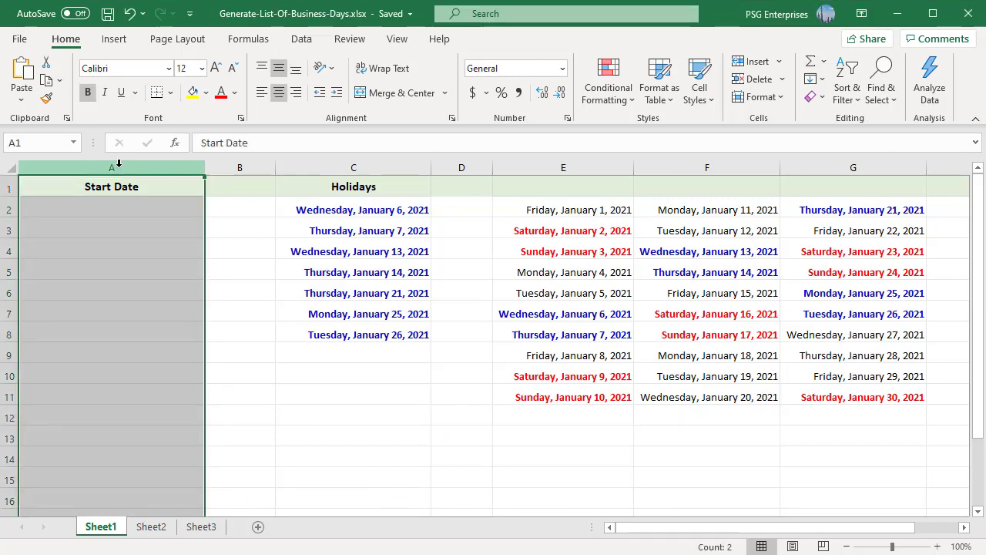
{"action": "left_click", "coordinate": [567, 119]}
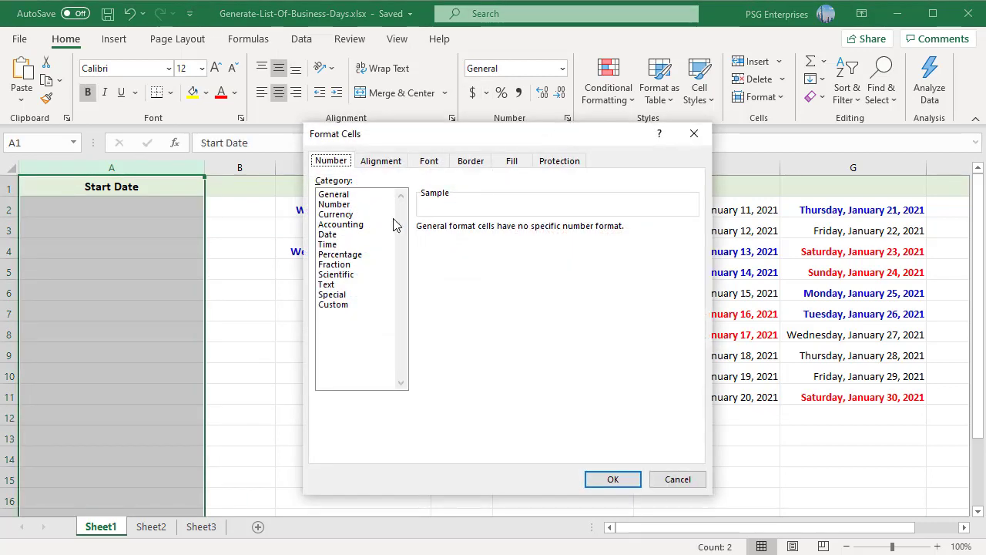
{"action": "left_click", "coordinate": [339, 236]}
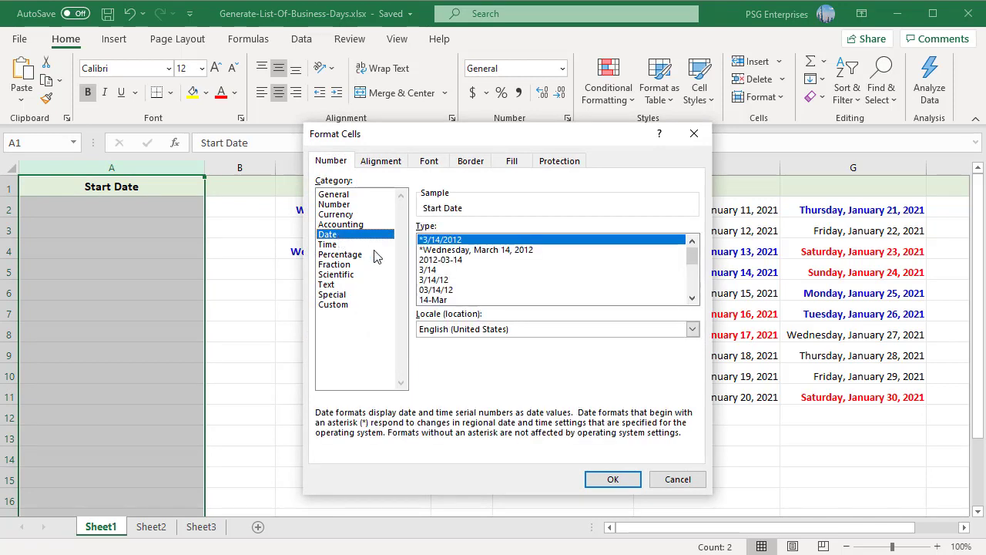
{"action": "left_click", "coordinate": [485, 251]}
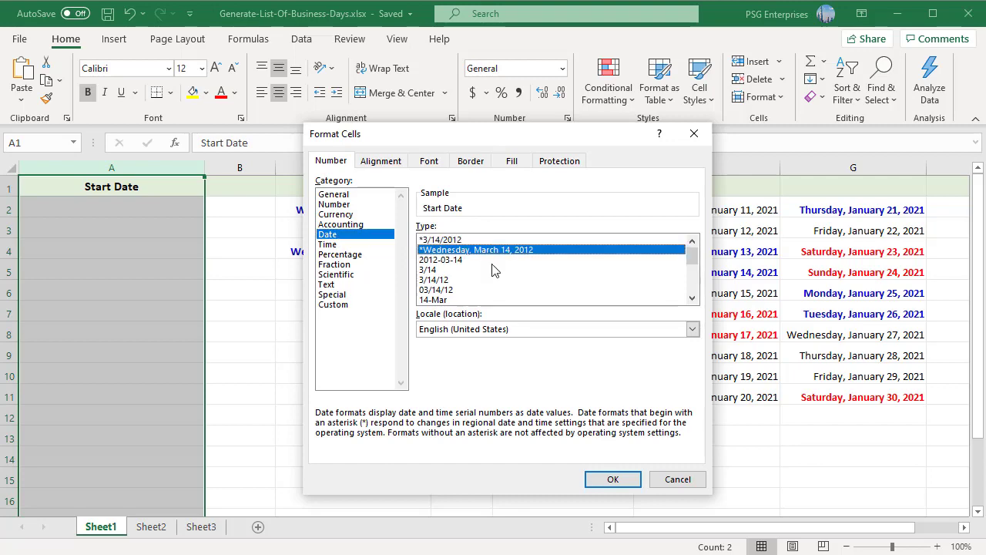
{"action": "left_click", "coordinate": [613, 479]}
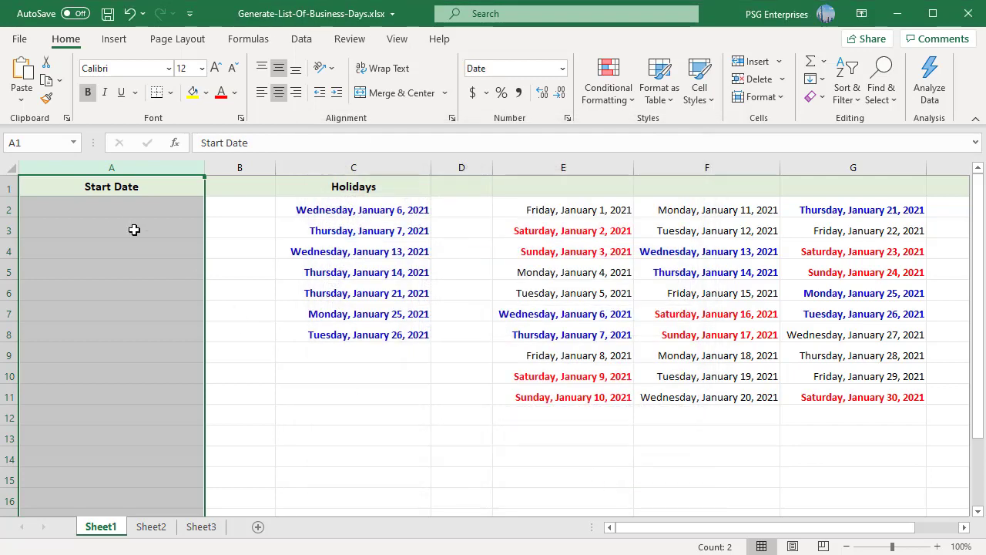
{"action": "double_click", "coordinate": [112, 212]}
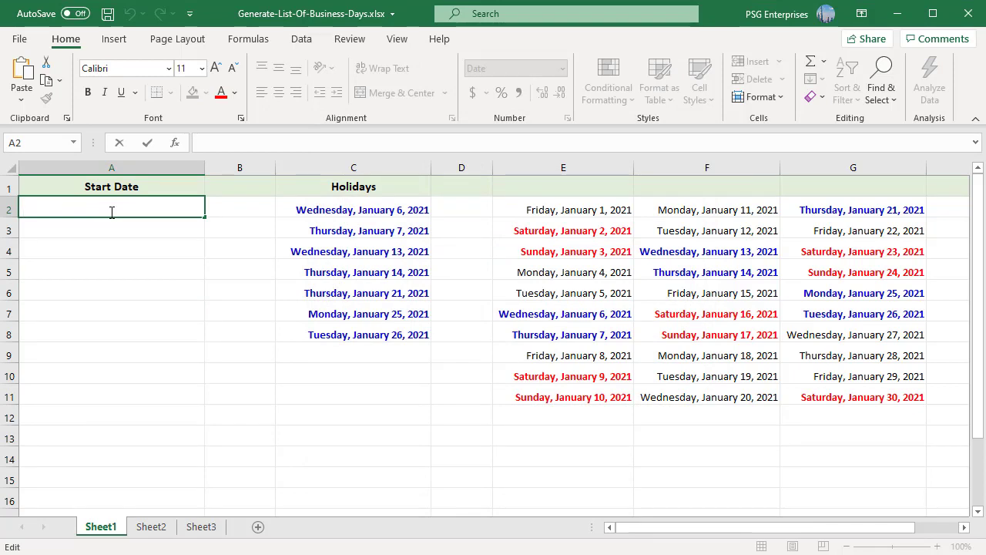
Enter 1/1/2021 in A2, which displays as Friday, January 1, 2021
{"action": "type", "text": "1/1/2021"}
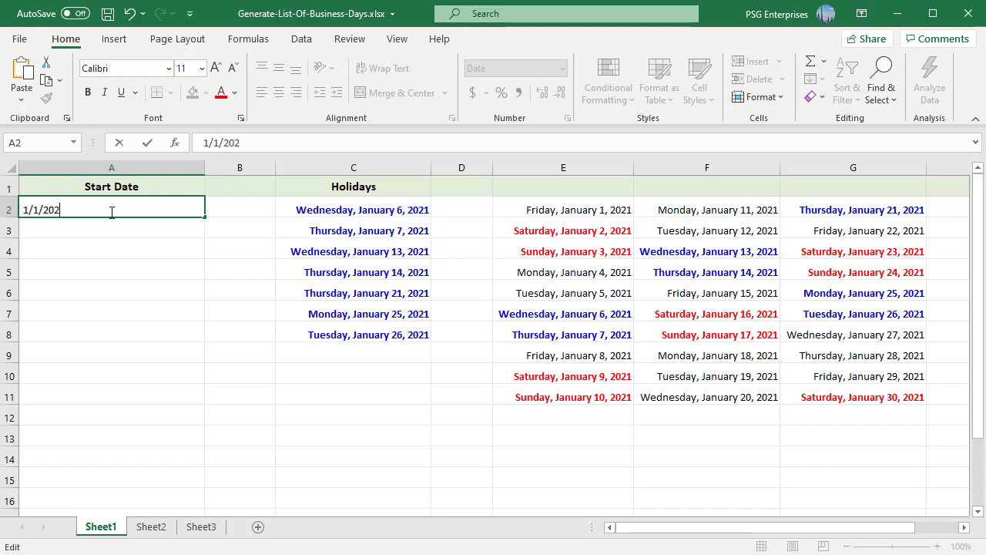
{"action": "key", "text": "ctrl+Return"}
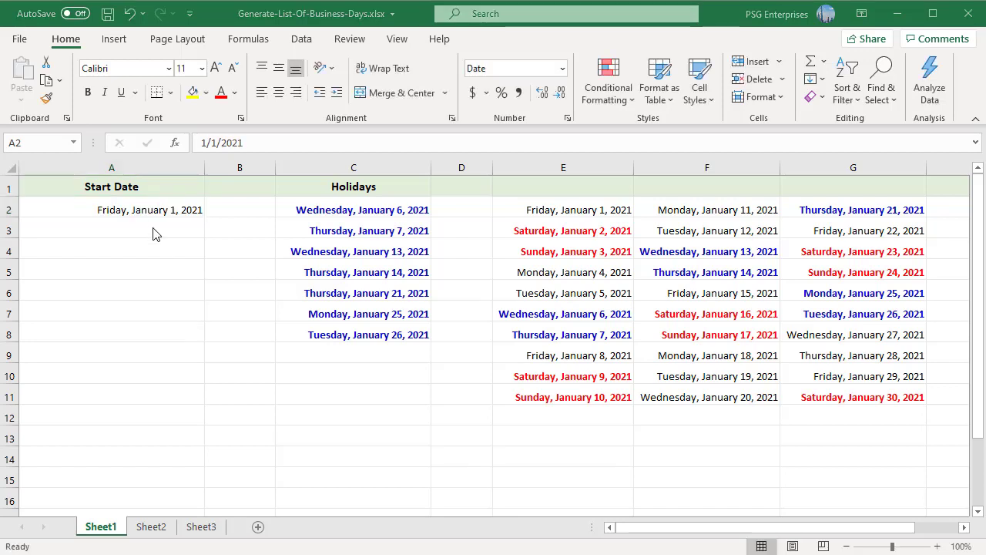
{"action": "left_click", "coordinate": [151, 208]}
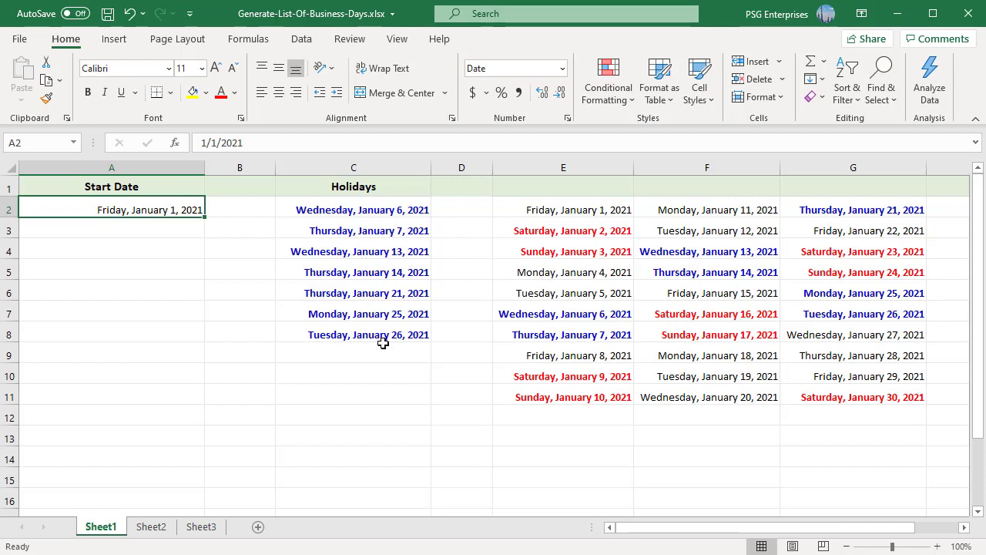
Build =WORKDAY(A2,1,C2:C8) in A3, using the C2:C8 holidays list
{"action": "left_click", "coordinate": [161, 232]}
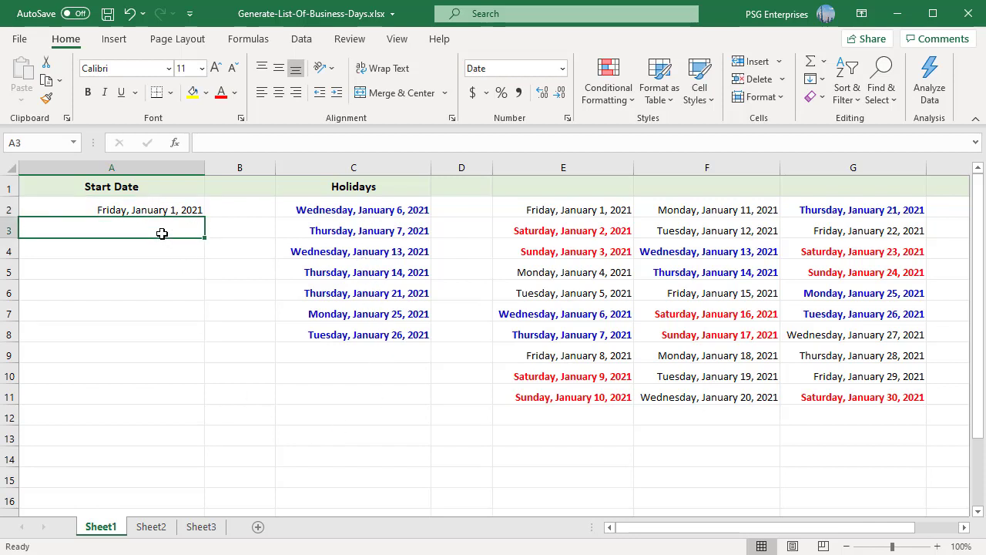
{"action": "type", "text": "=W"}
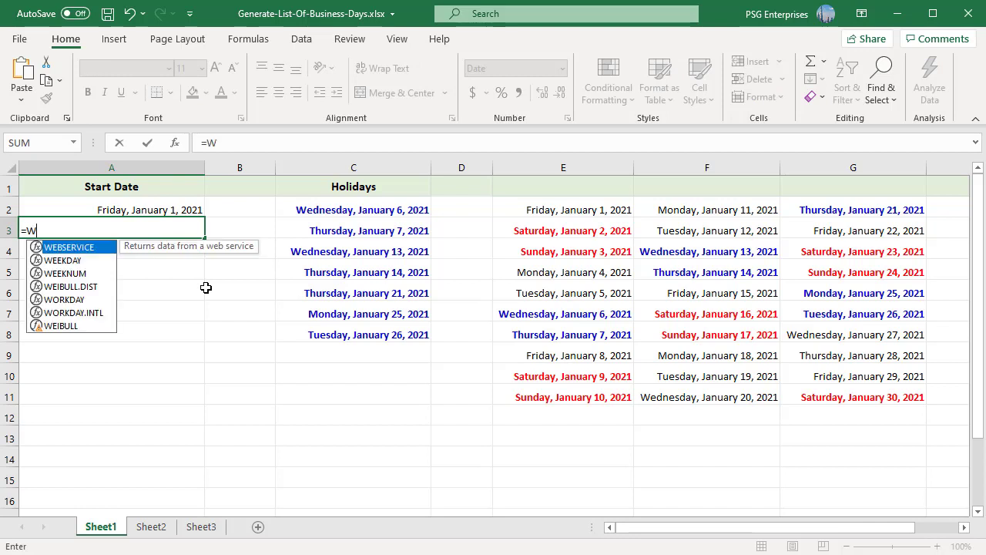
{"action": "double_click", "coordinate": [63, 299]}
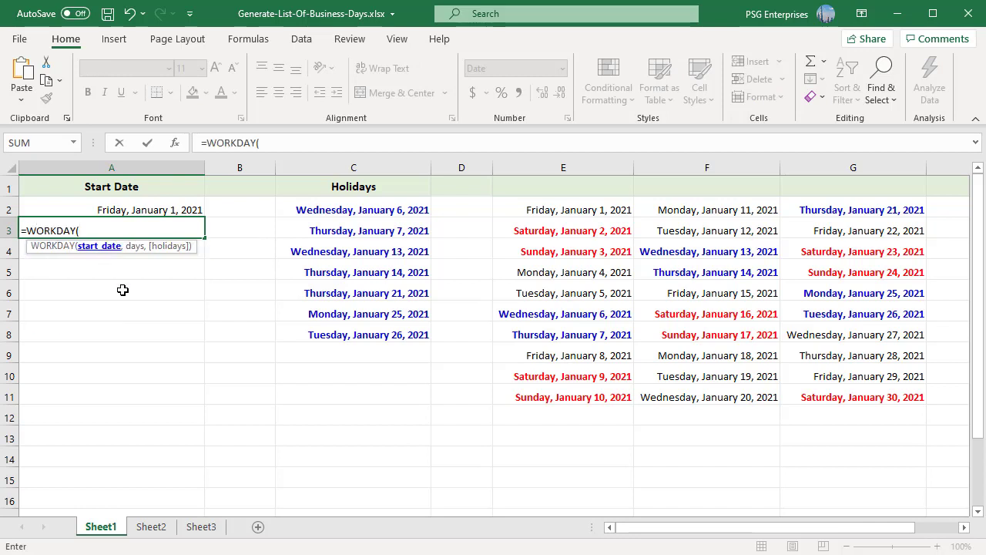
{"action": "left_click", "coordinate": [110, 207]}
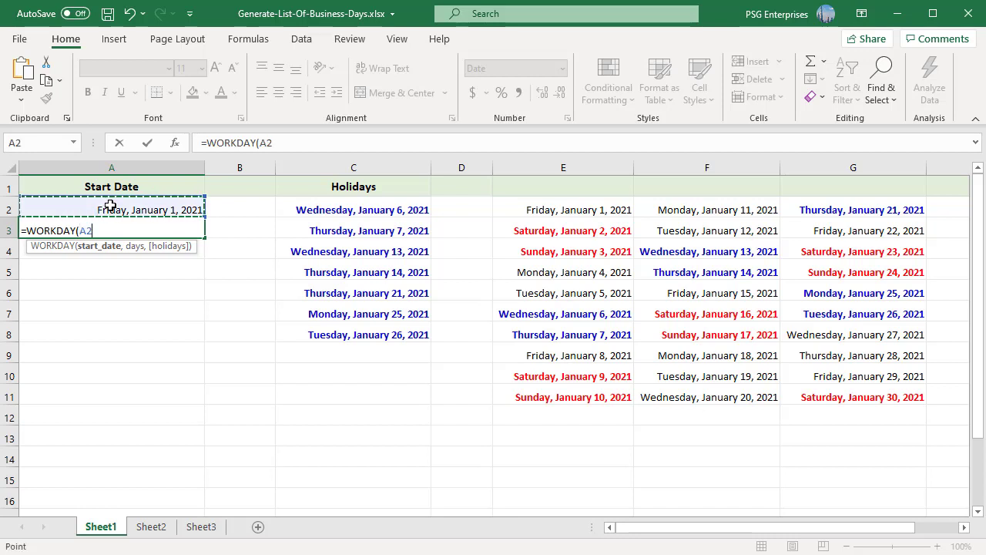
{"action": "type", "text": ","}
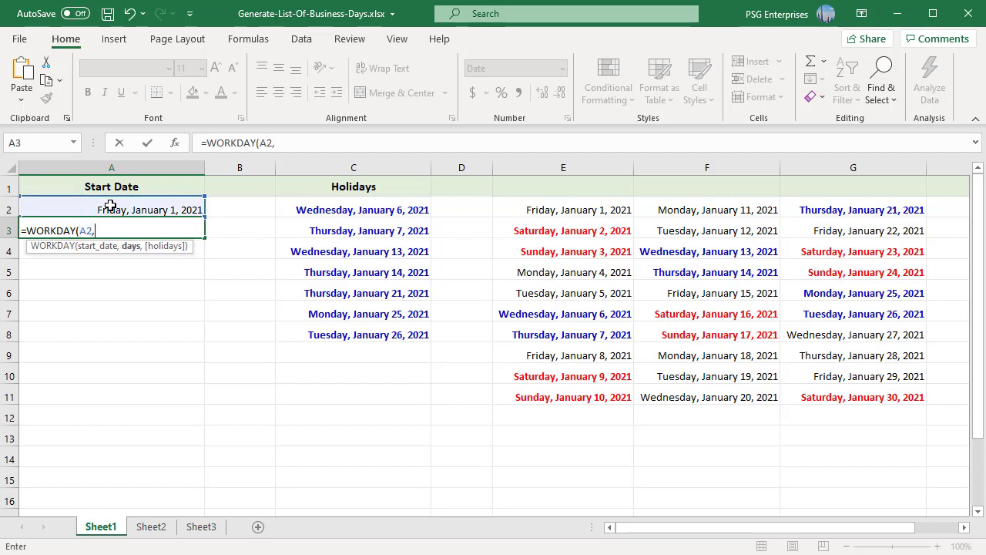
{"action": "type", "text": "1,"}
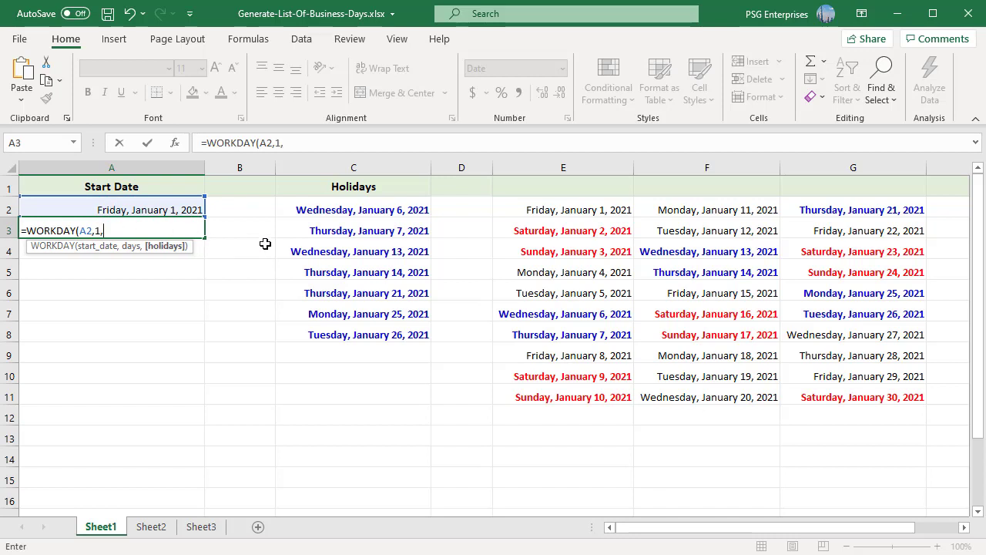
{"action": "left_click", "coordinate": [330, 210]}
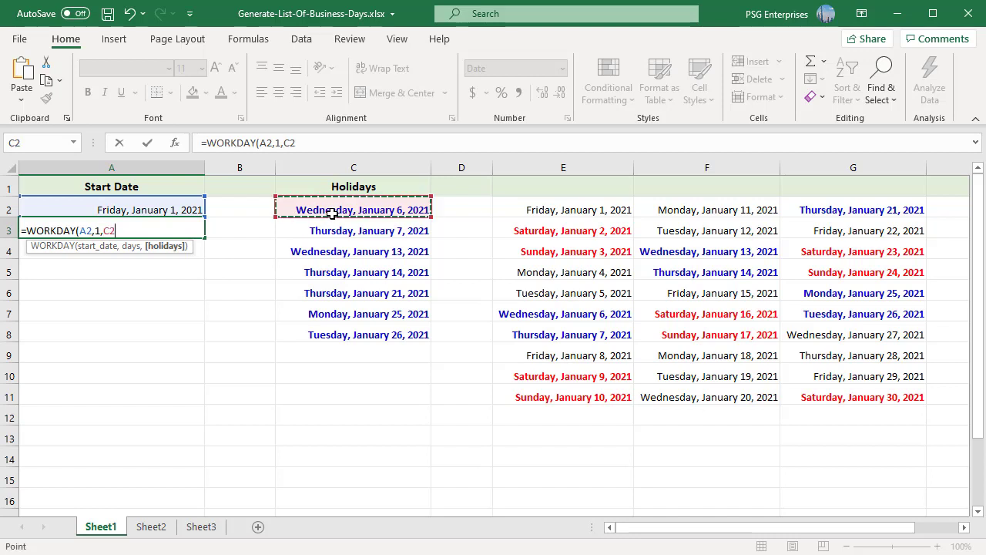
{"action": "left_click", "coordinate": [364, 334], "text": "shift"}
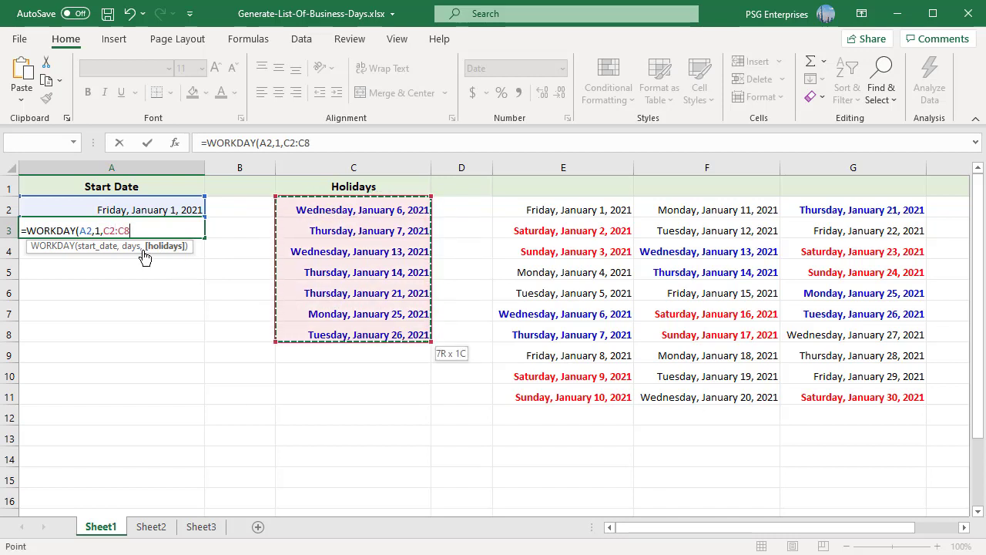
Make the holidays range absolute as $C$2:$C$8 and commit the formula
{"action": "left_click", "coordinate": [106, 231]}
{"action": "type", "text": "$"}
{"action": "key", "text": "Right"}
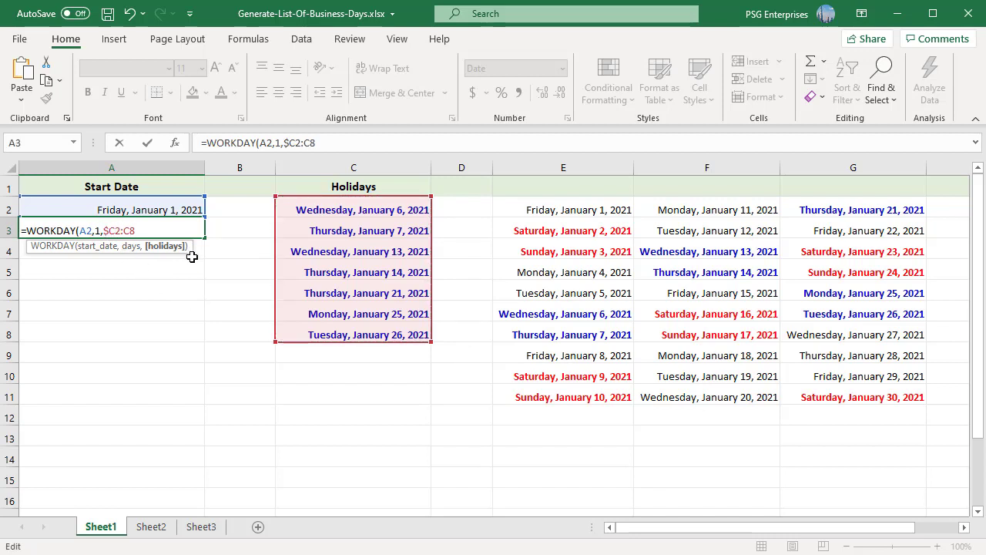
{"action": "type", "text": "$"}
{"action": "key", "text": "Right"}
{"action": "key", "text": "Right"}
{"action": "type", "text": "$"}
{"action": "key", "text": "Right"}
{"action": "type", "text": "$8"}
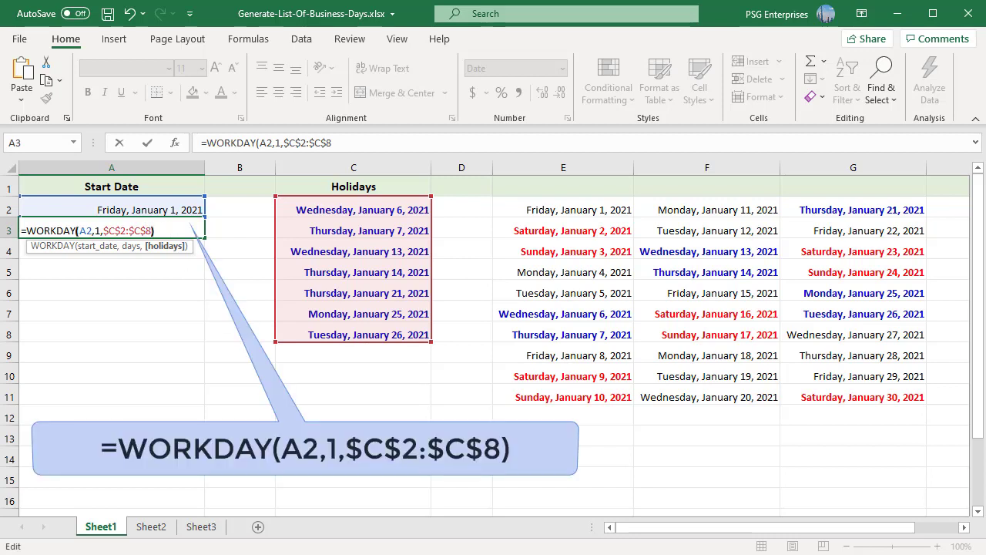
{"action": "type", "text": ")"}
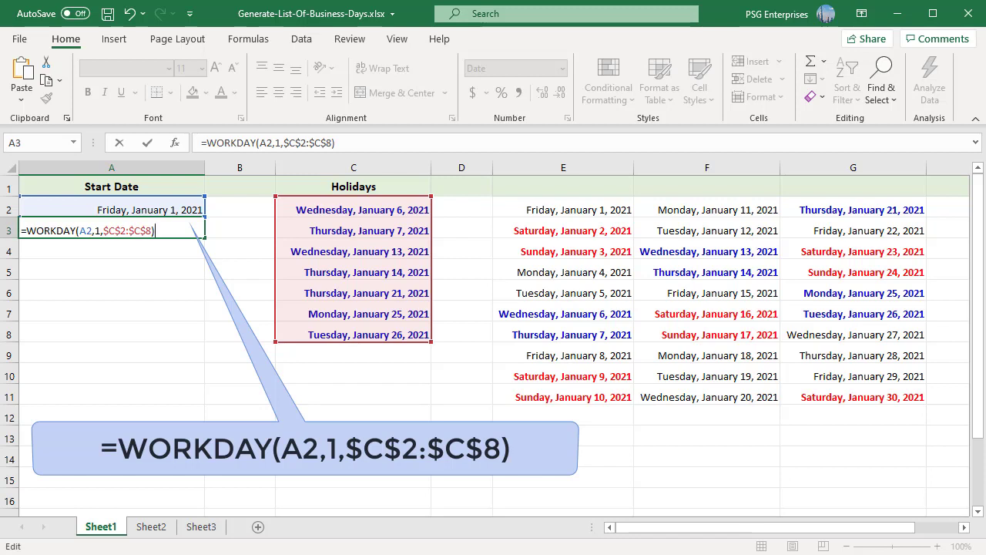
{"action": "key", "text": "Return"}
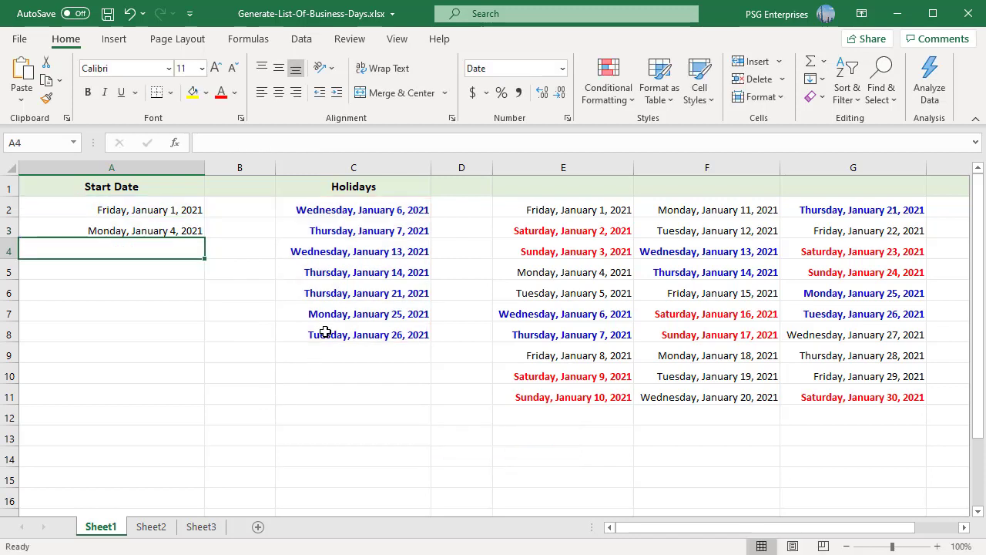
Copy the A3 formula into A4, confirming =WORKDAY(A3,1,$C$2:$C$8)
{"action": "left_click", "coordinate": [174, 228]}
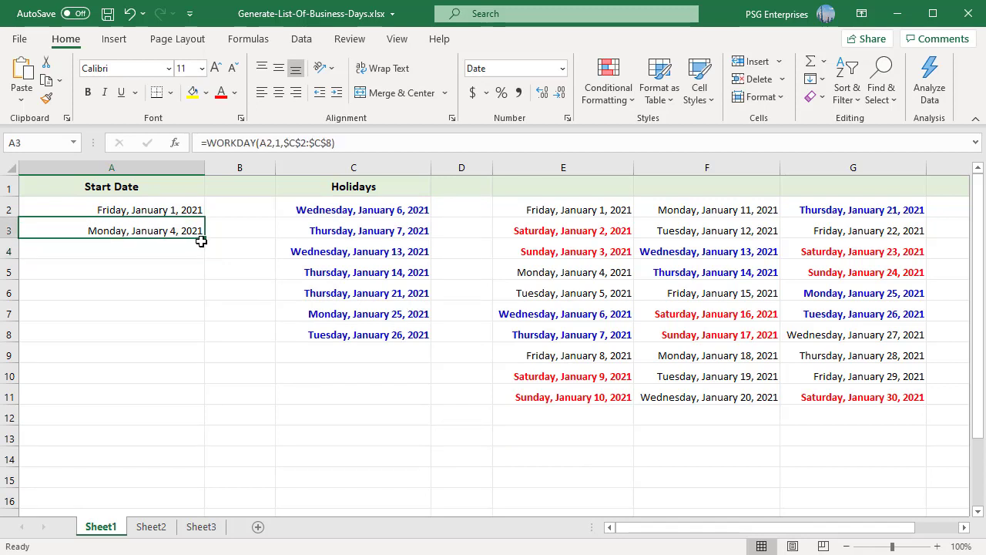
{"action": "left_click_drag", "start_coordinate": [204, 236], "coordinate": [208, 258]}
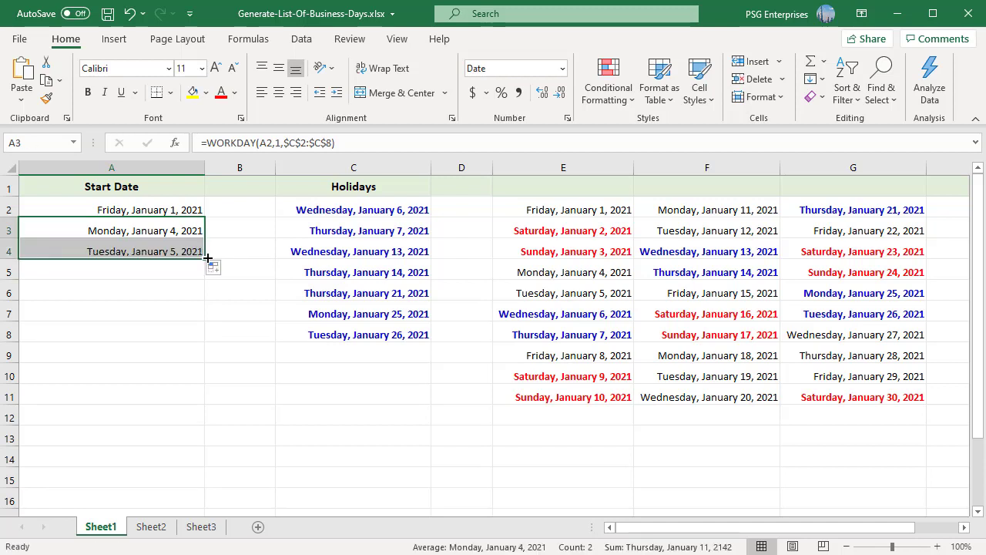
{"action": "left_click", "coordinate": [176, 252]}
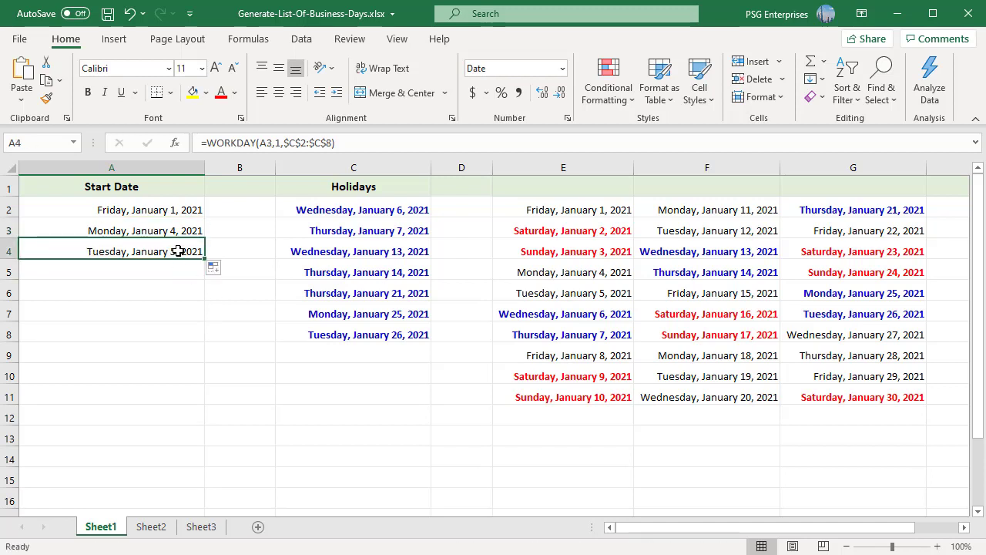
{"action": "double_click", "coordinate": [177, 252]}
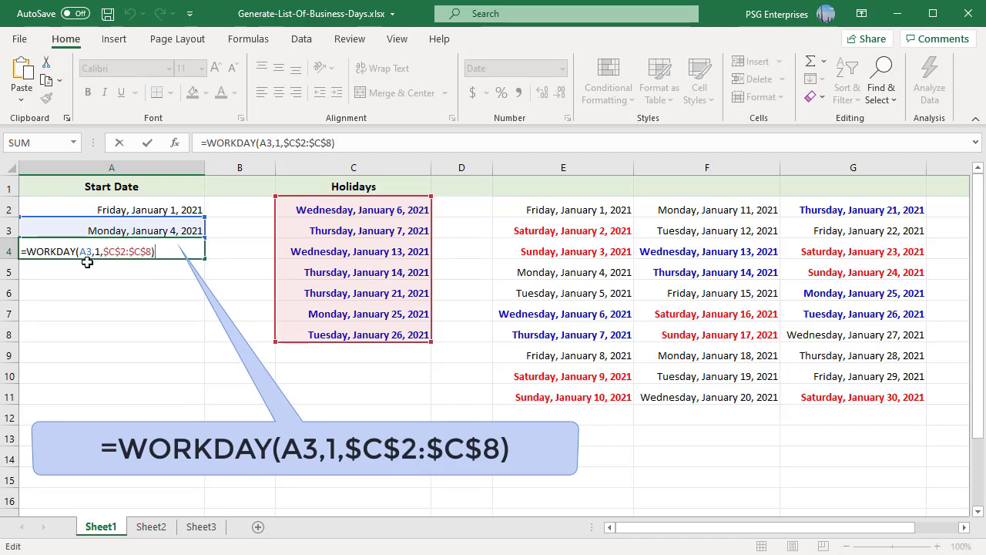
{"action": "key", "text": "ctrl+Return"}
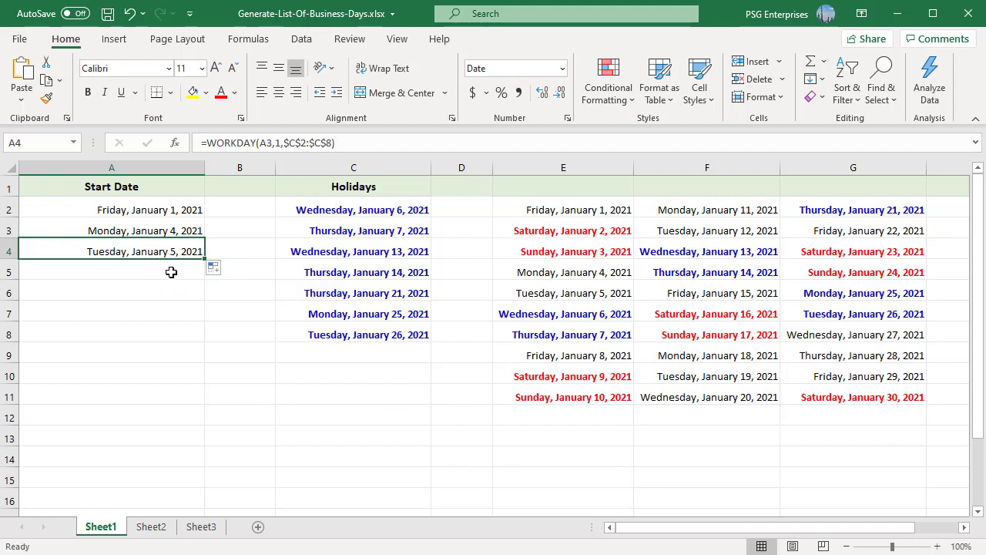
{"action": "left_click", "coordinate": [242, 278]}
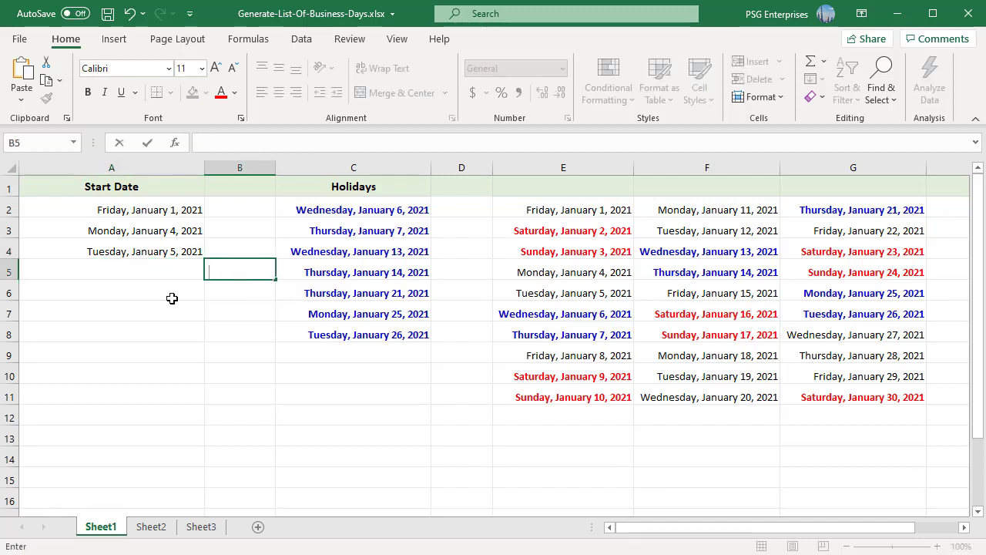
Fill the WORKDAY formula down to A15, listing business days through Friday, January 29, 2021
{"action": "left_click", "coordinate": [158, 255]}
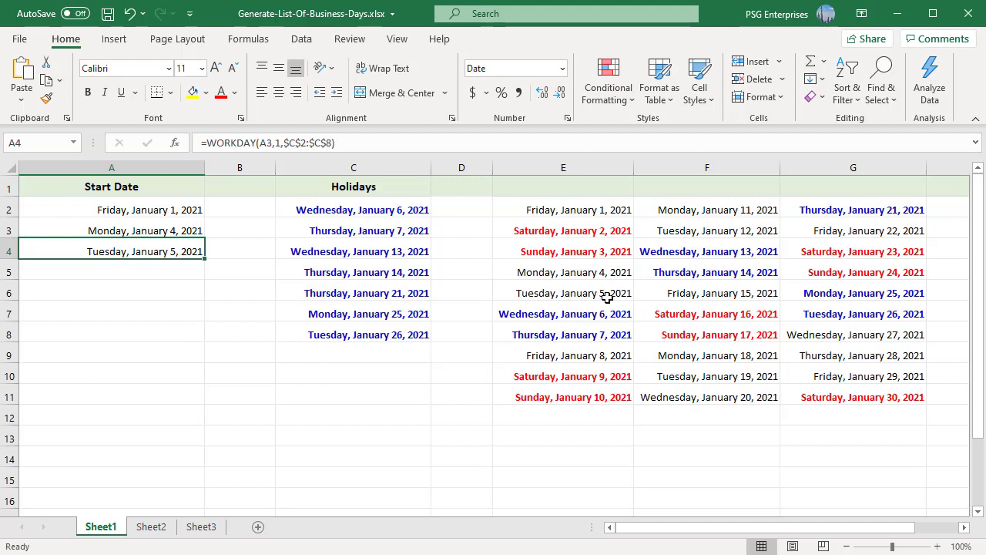
{"action": "left_click_drag", "start_coordinate": [205, 259], "coordinate": [208, 280]}
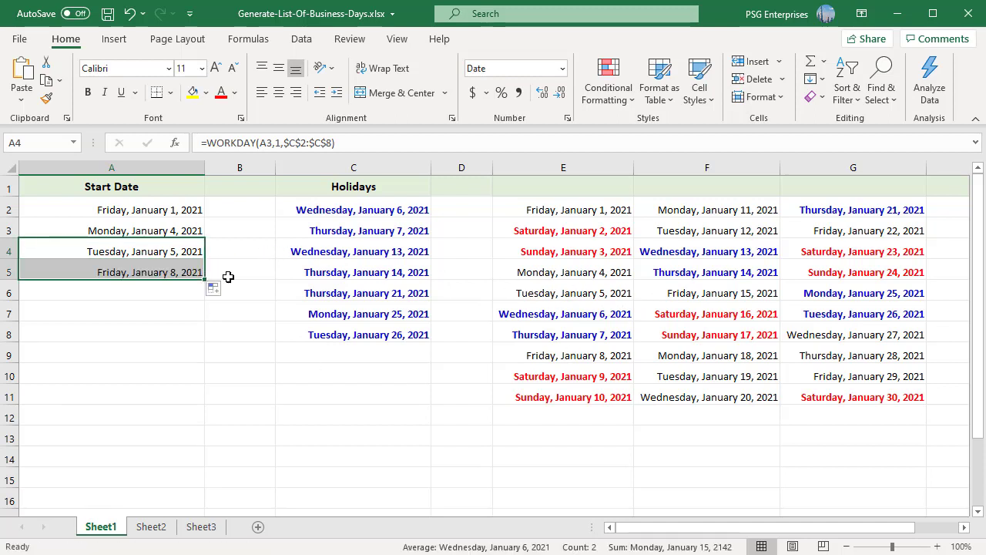
{"action": "left_click", "coordinate": [219, 292]}
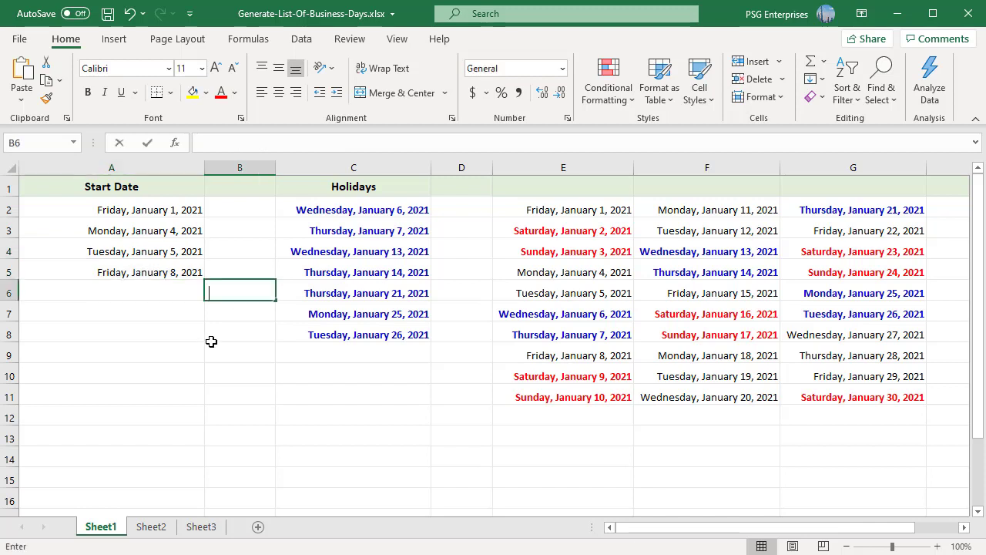
{"action": "left_click", "coordinate": [162, 273]}
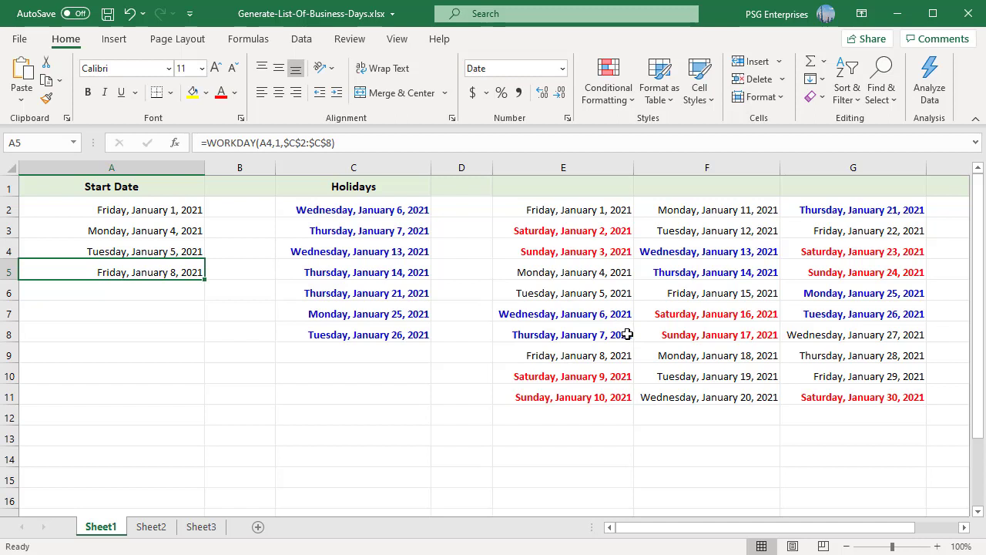
{"action": "left_click_drag", "start_coordinate": [205, 279], "coordinate": [215, 487]}
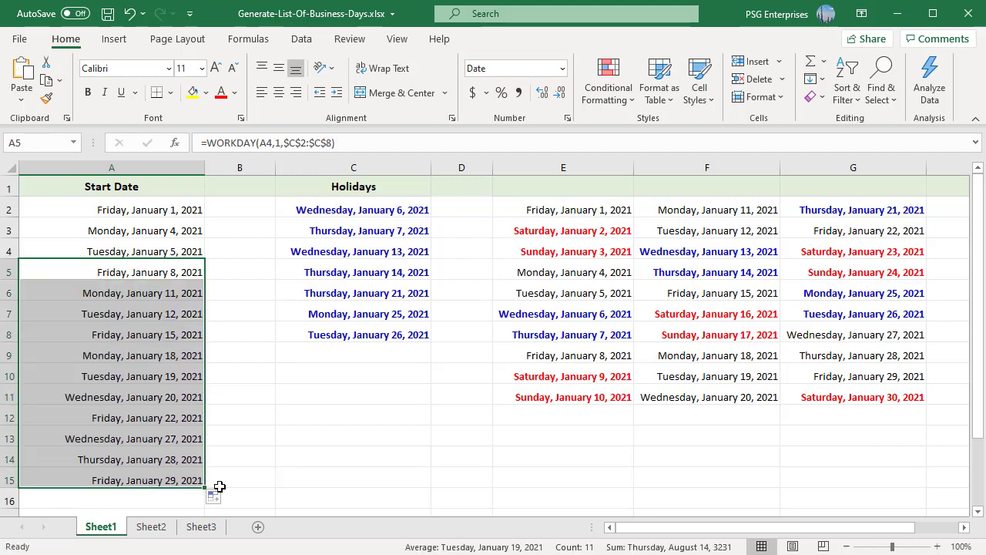
{"action": "left_click", "coordinate": [242, 501]}
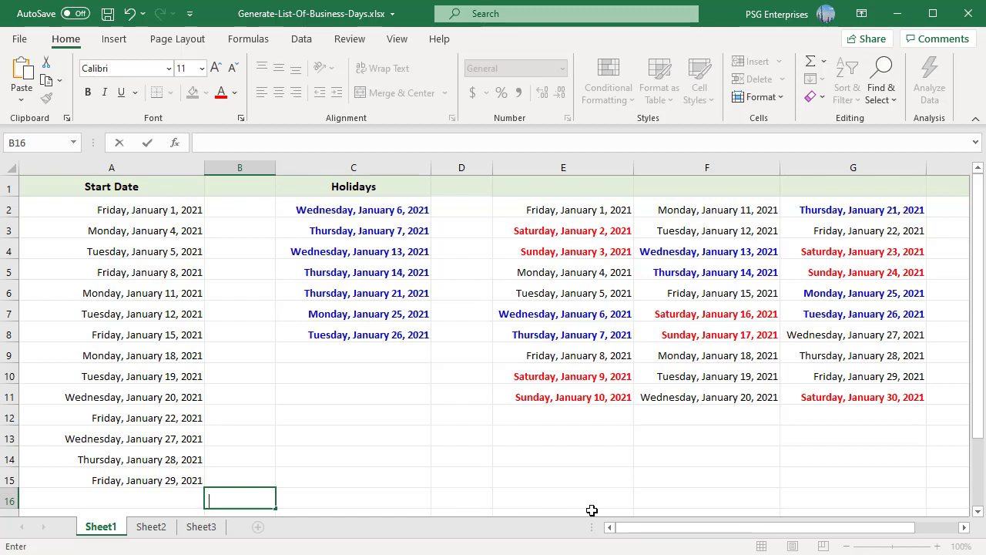
{"action": "left_click", "coordinate": [528, 472]}
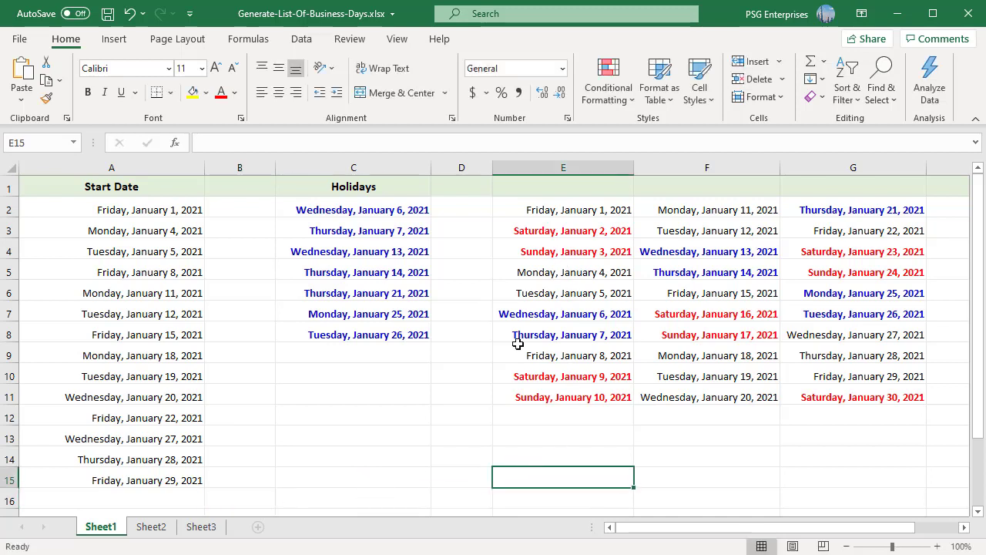
Switch to Sheet2, with its January 1, 2021 start date and holidays list
{"action": "left_click", "coordinate": [148, 527]}
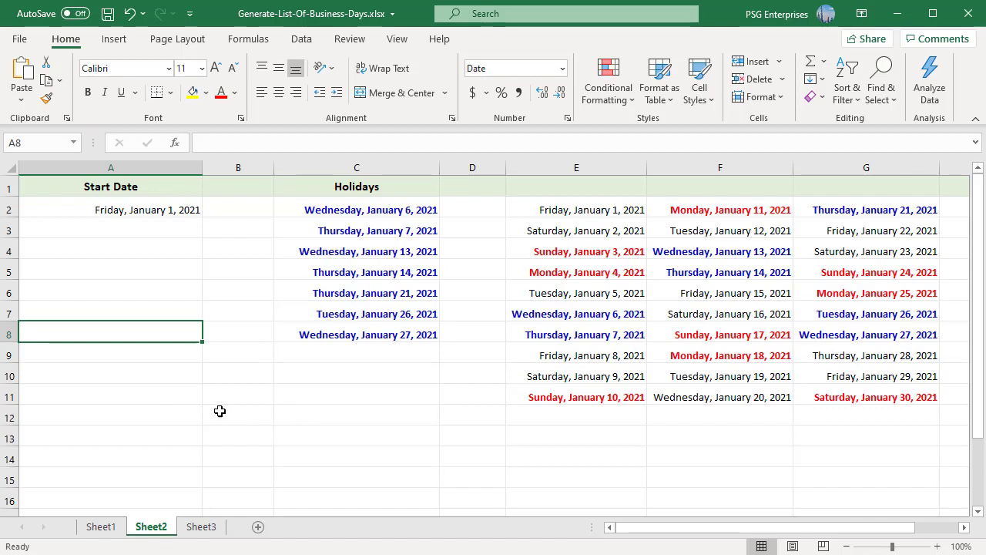
Enter =WORKDAY.INTL(A2,1,2,$C$2:$C$8) in A3, treating Sunday and Monday as the weekend
{"action": "left_click", "coordinate": [136, 233]}
{"action": "key", "text": "BackSpace"}
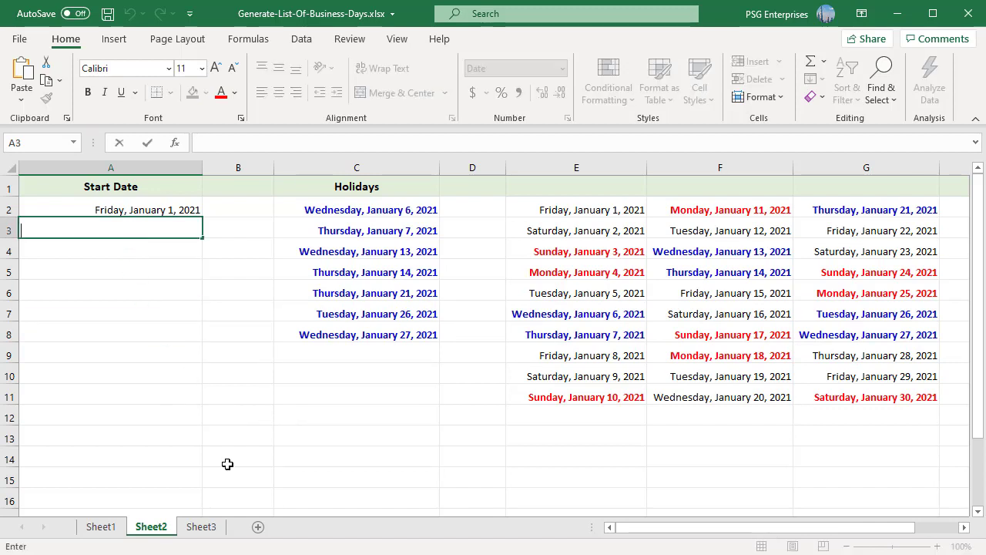
{"action": "type", "text": "="}
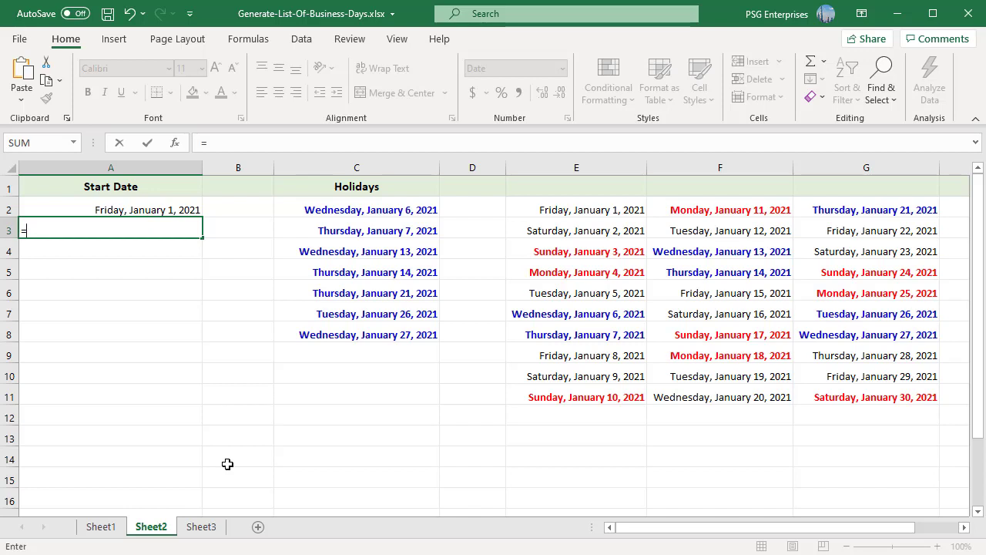
{"action": "type", "text": "WO"}
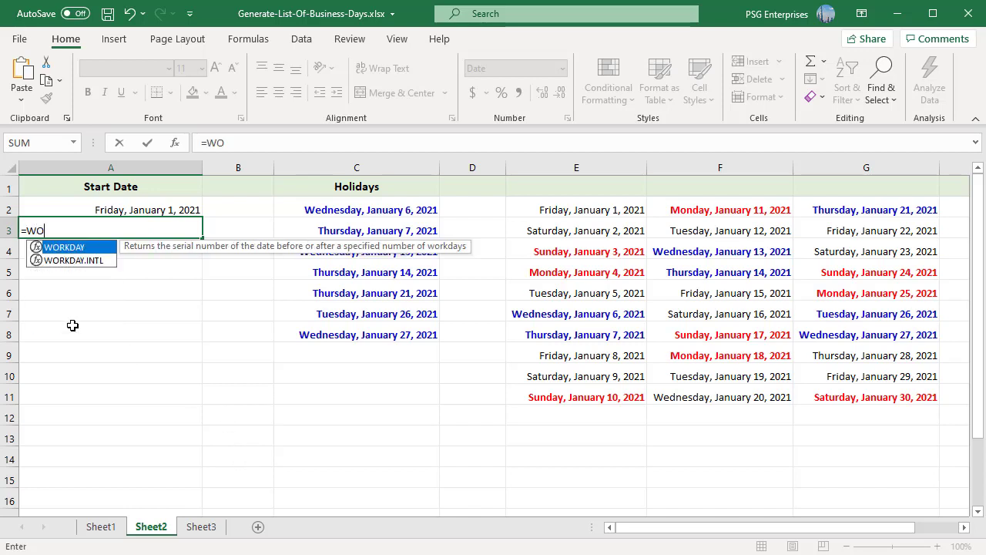
{"action": "double_click", "coordinate": [89, 261]}
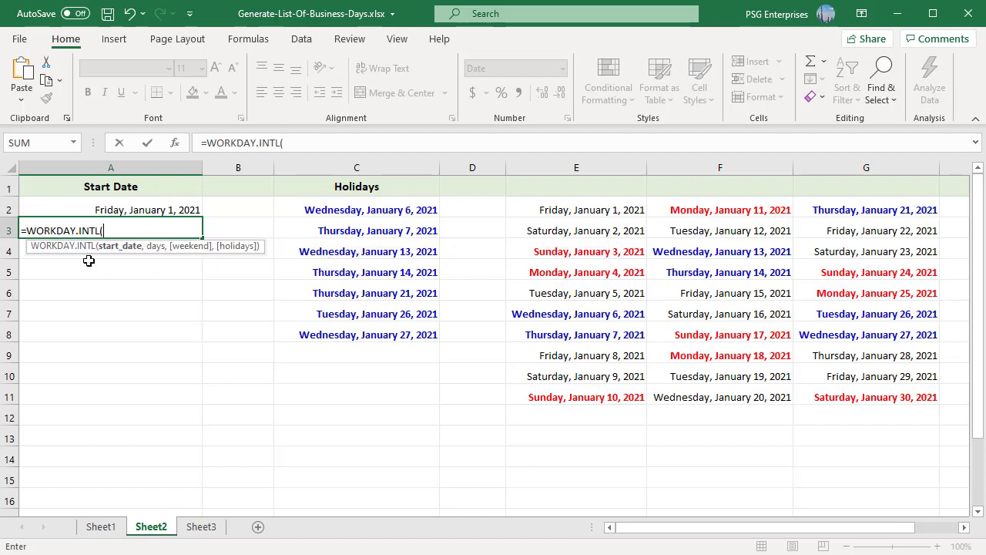
{"action": "left_click", "coordinate": [160, 210]}
{"action": "type", "text": ",1"}
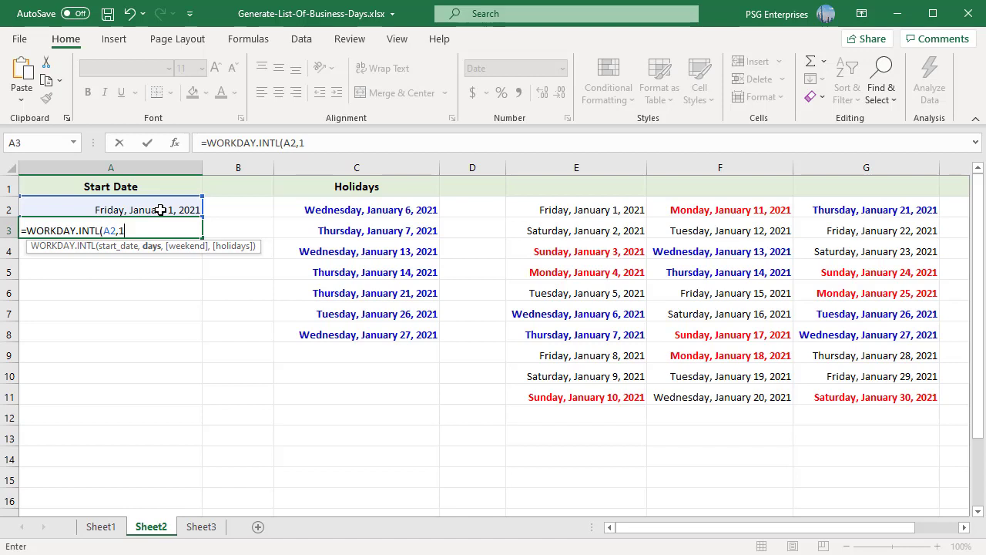
{"action": "type", "text": ","}
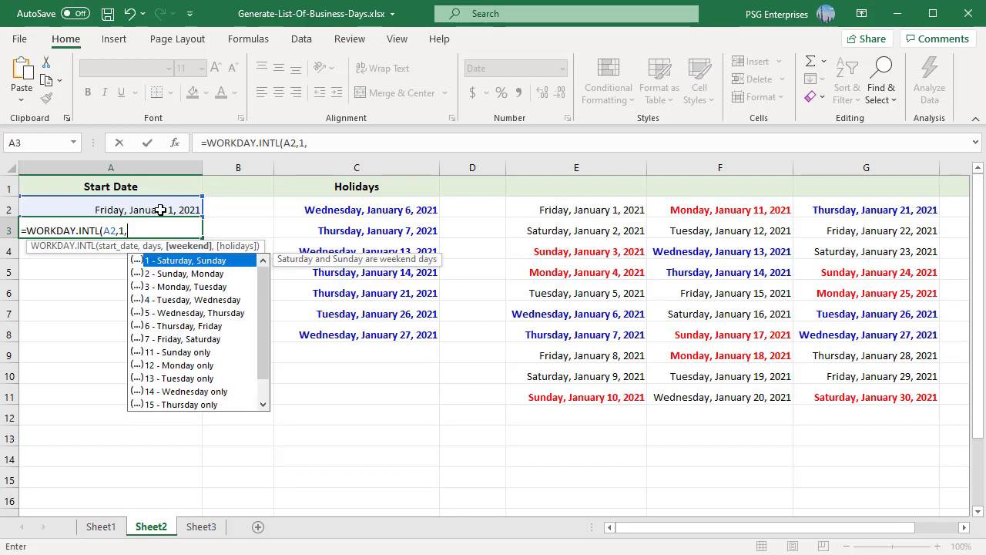
{"action": "double_click", "coordinate": [190, 274]}
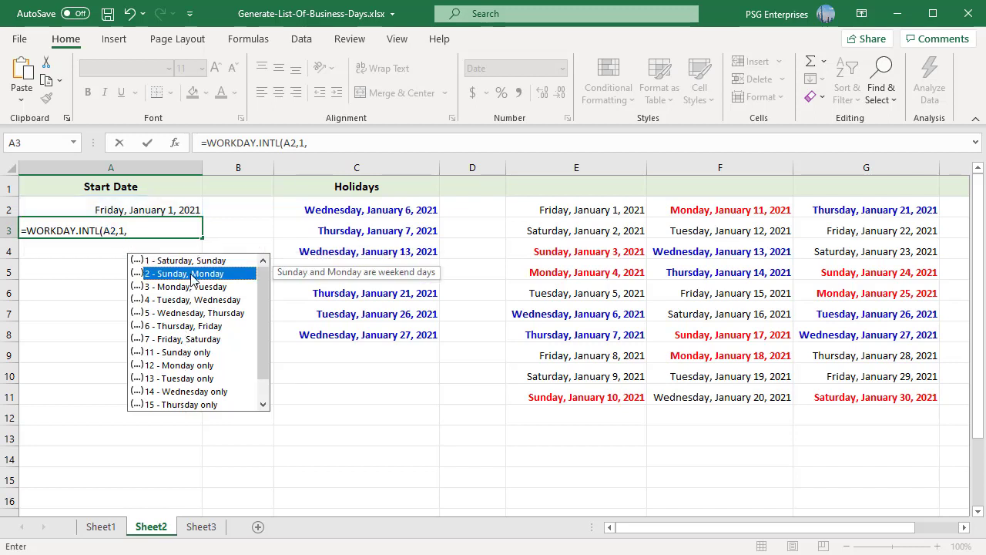
{"action": "type", "text": ",$C$2:$C$8)"}
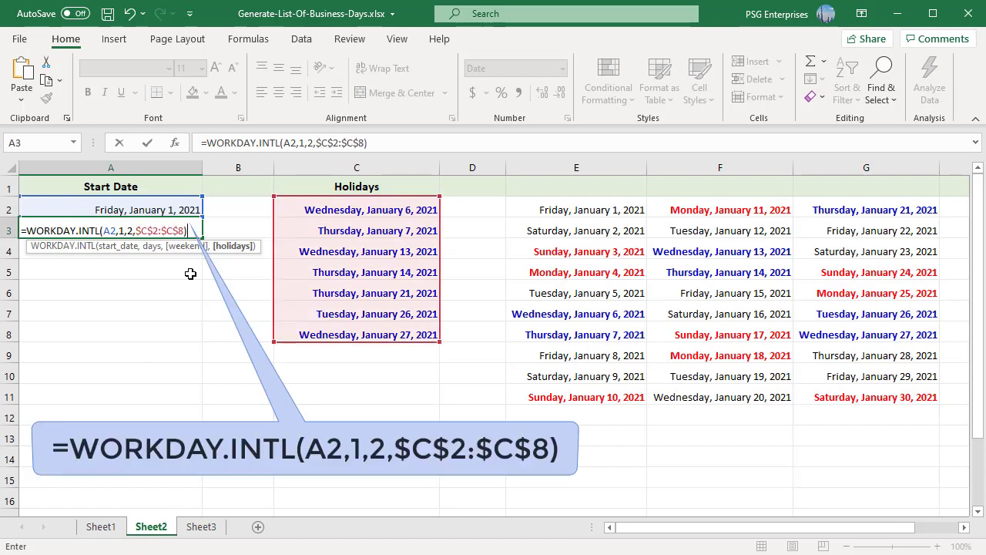
{"action": "key", "text": "Return"}
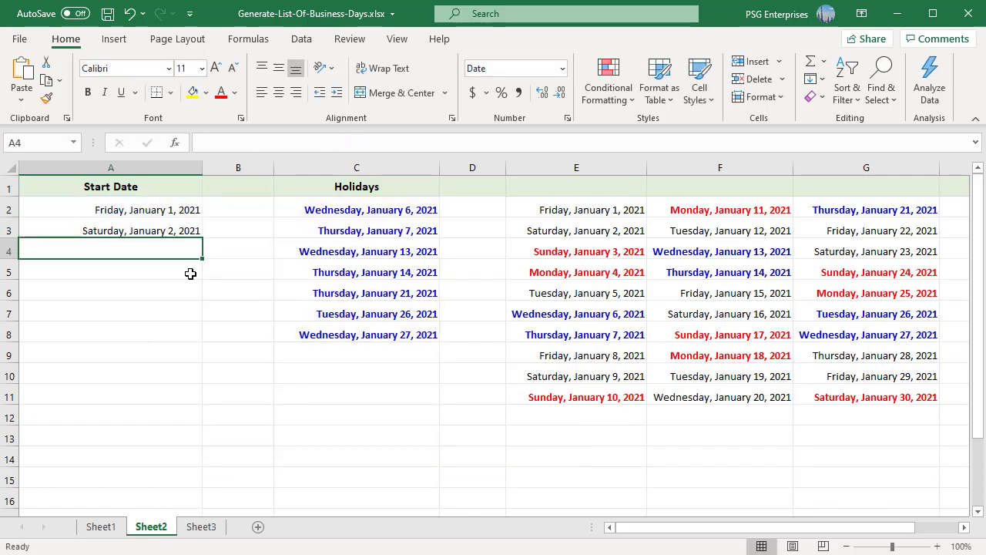
Fill the WORKDAY.INTL formula down column A through A15
{"action": "left_click", "coordinate": [185, 233]}
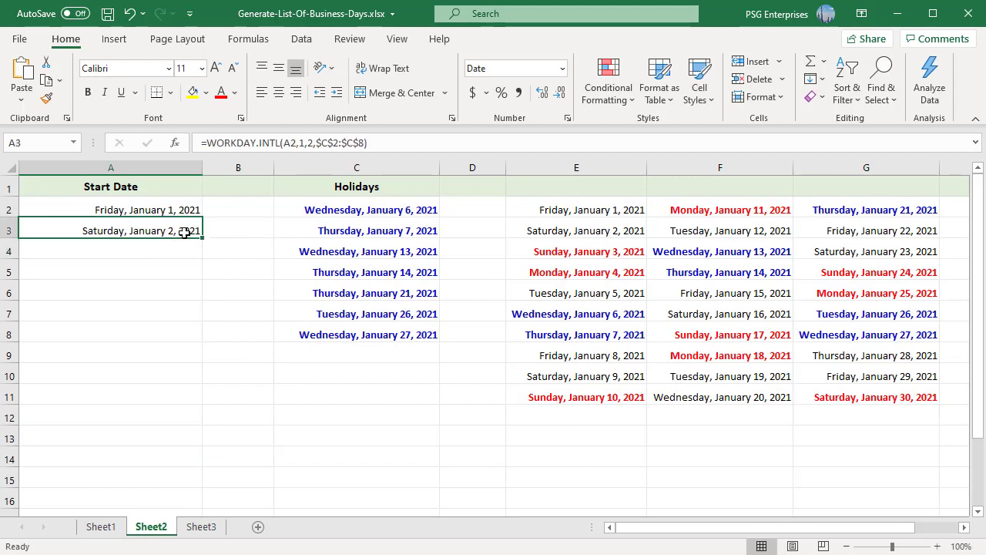
{"action": "left_click_drag", "start_coordinate": [203, 238], "coordinate": [209, 486]}
{"action": "left_click", "coordinate": [339, 477]}
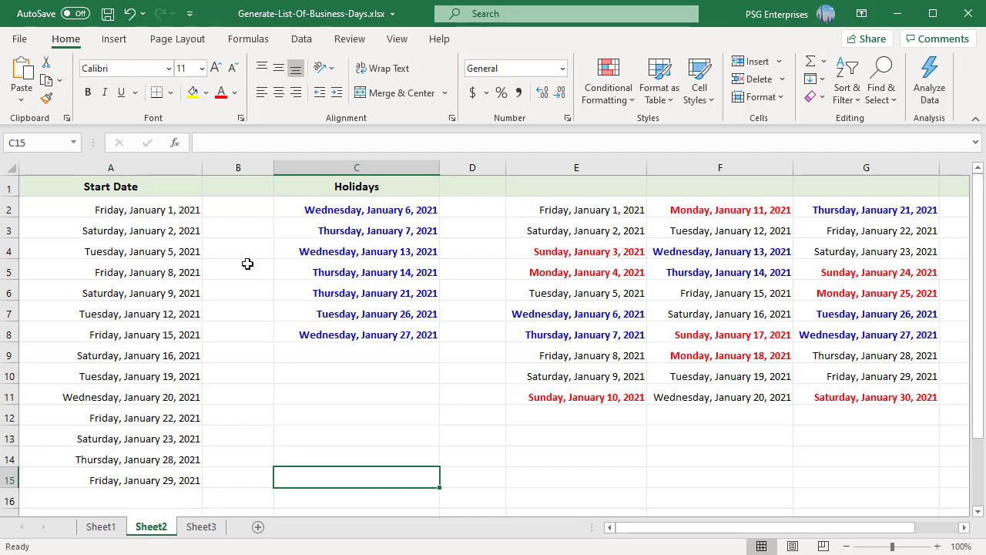
{"action": "left_click", "coordinate": [202, 527]}
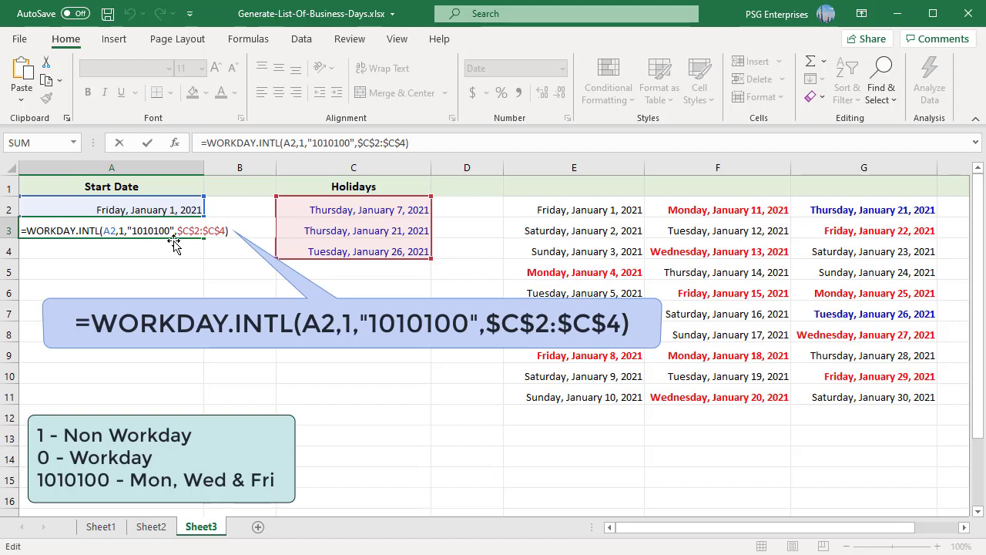
Commit =WORKDAY.INTL(A2,1,"1010100",$C$2:$C$4) in A3 and fill it down to A16
{"action": "key", "text": "Return"}
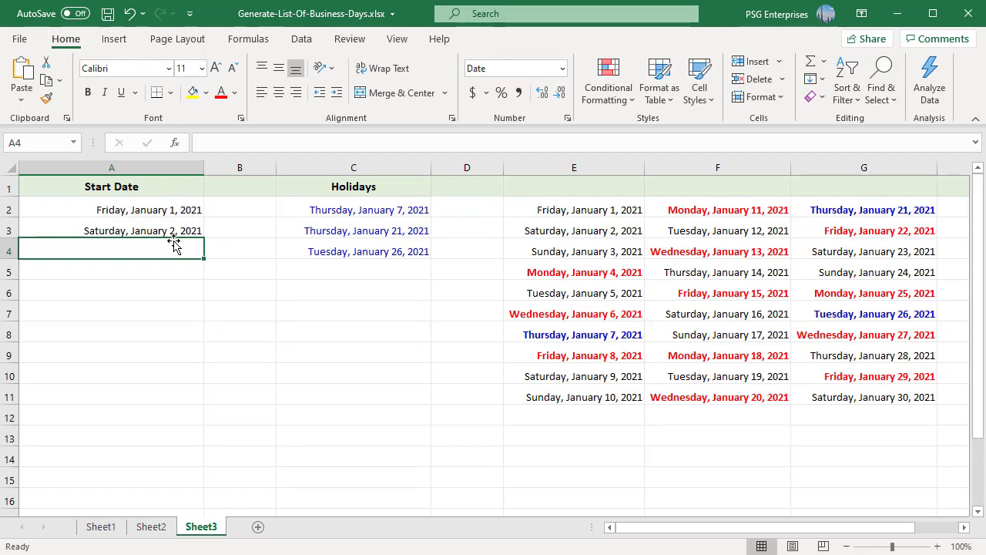
{"action": "left_click", "coordinate": [174, 231]}
{"action": "left_click_drag", "start_coordinate": [204, 240], "coordinate": [208, 501]}
{"action": "left_click", "coordinate": [393, 476]}
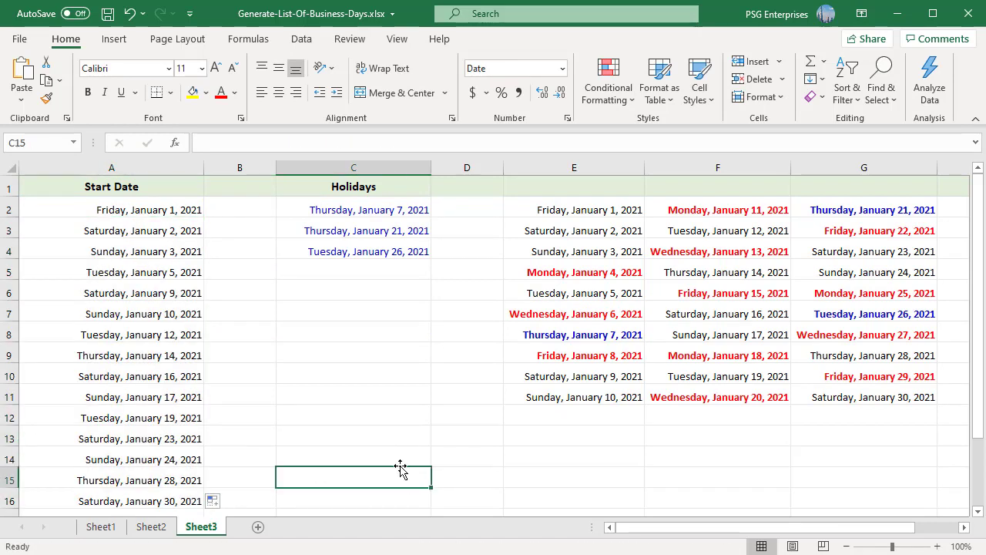